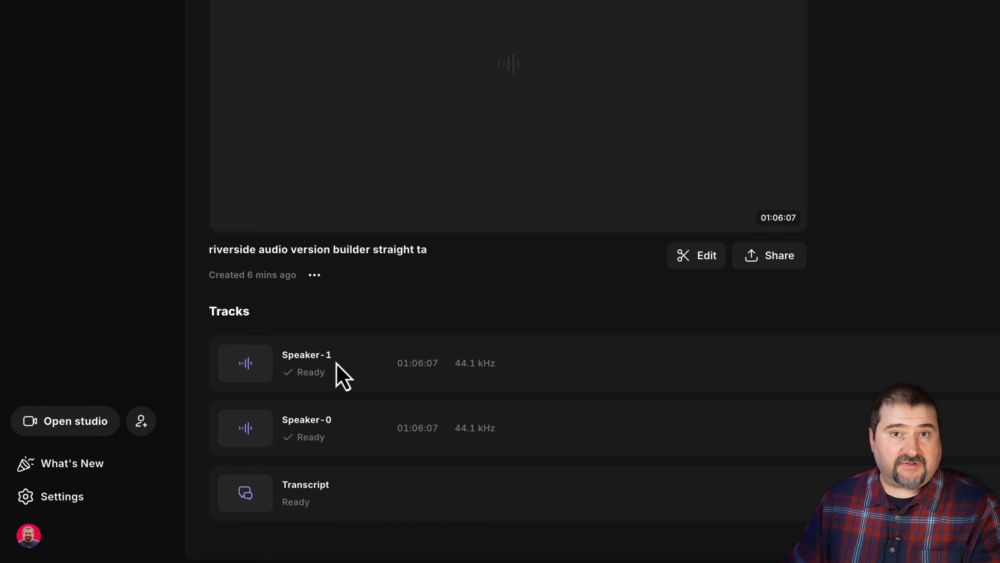
Open the riverside audio version recording for editing and rename speaker-1 to the guest's first name in the transcript.
left_click(693, 257)
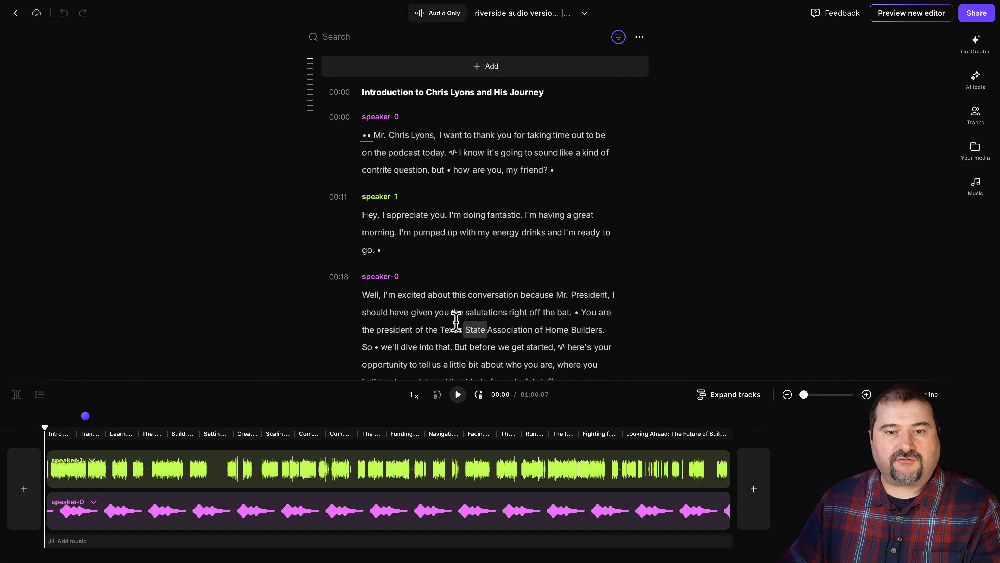
mouse_move(388, 203)
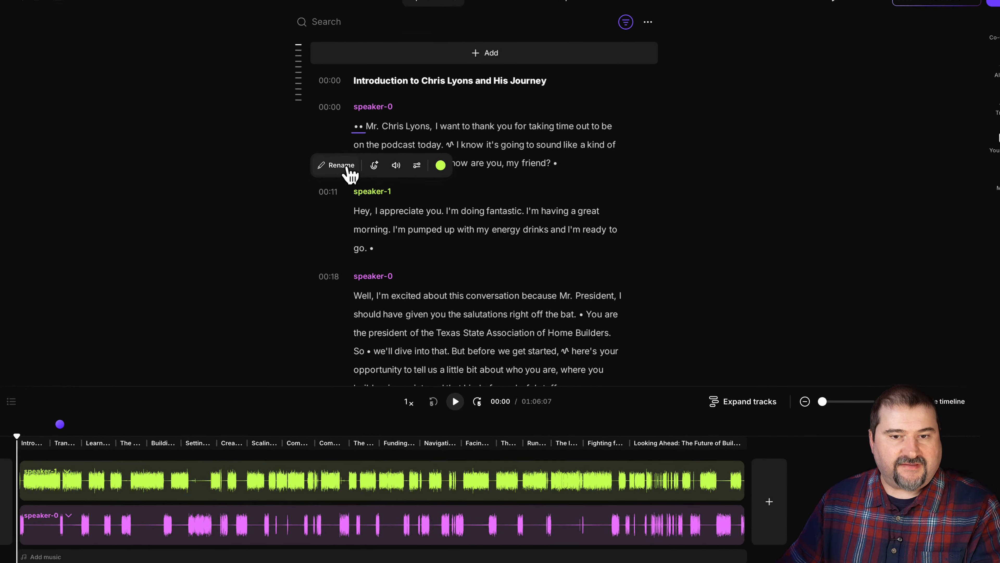
left_click(347, 172)
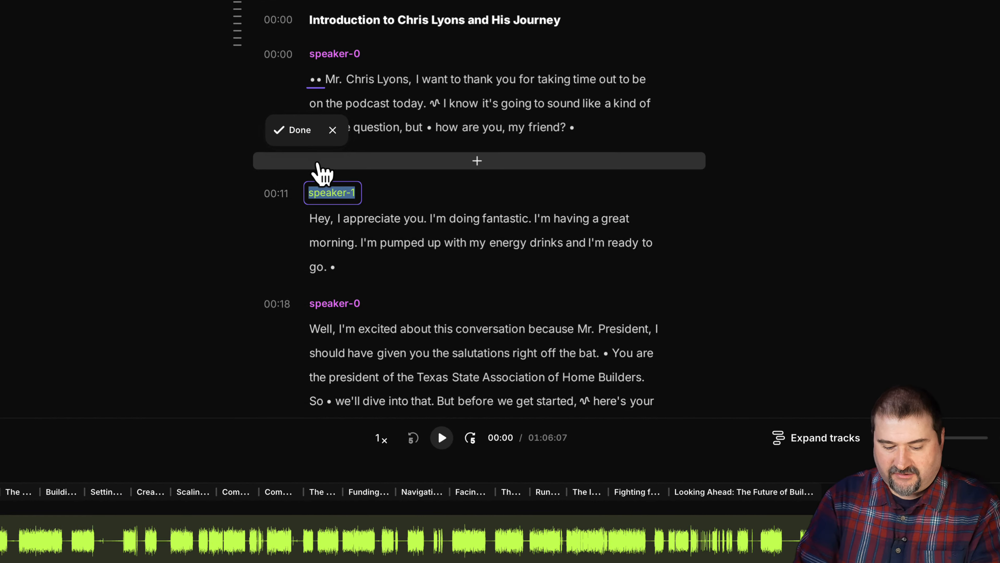
type("Chris")
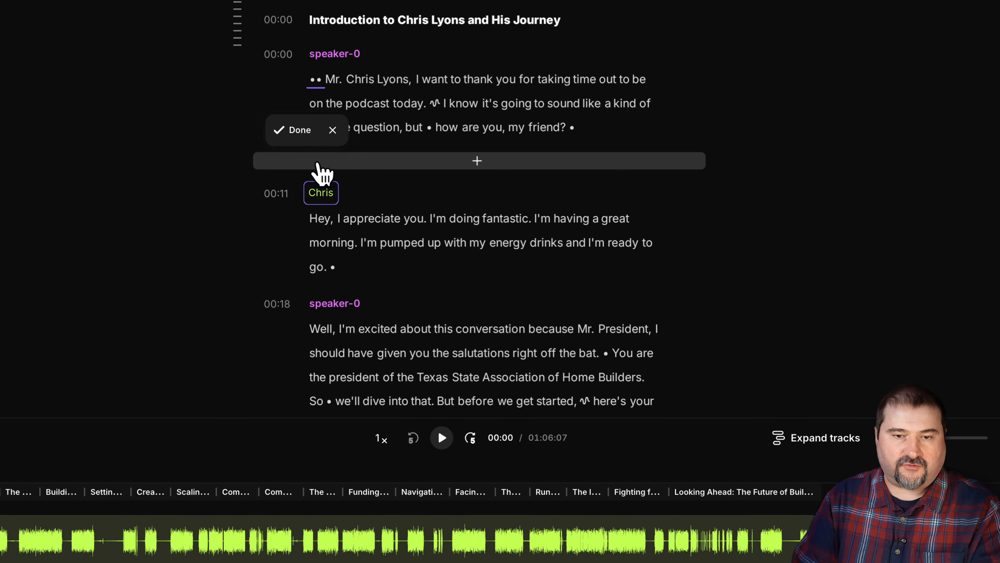
key("Return")
Rename speaker-0 to the host's first name in the transcript.
mouse_move(335, 55)
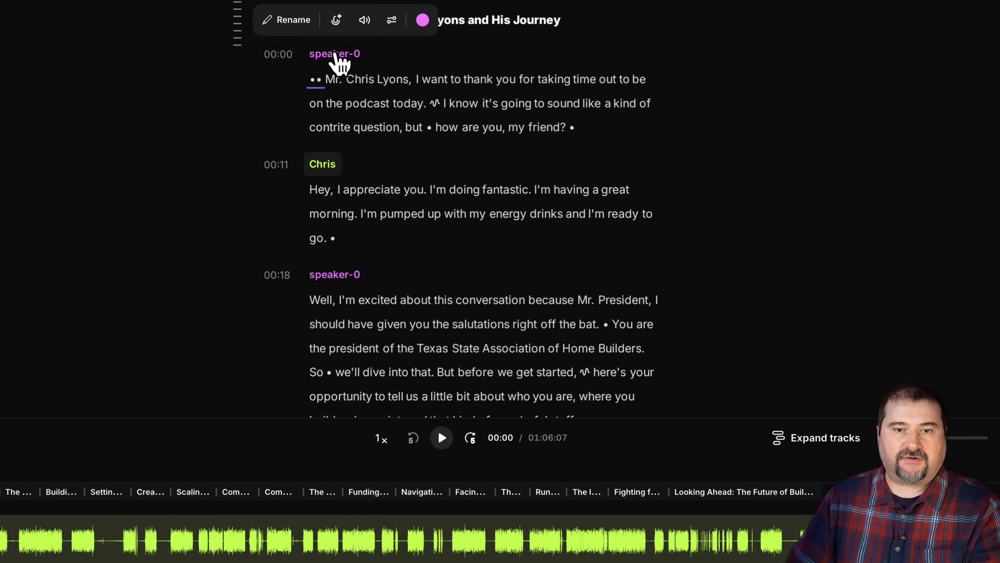
left_click(303, 27)
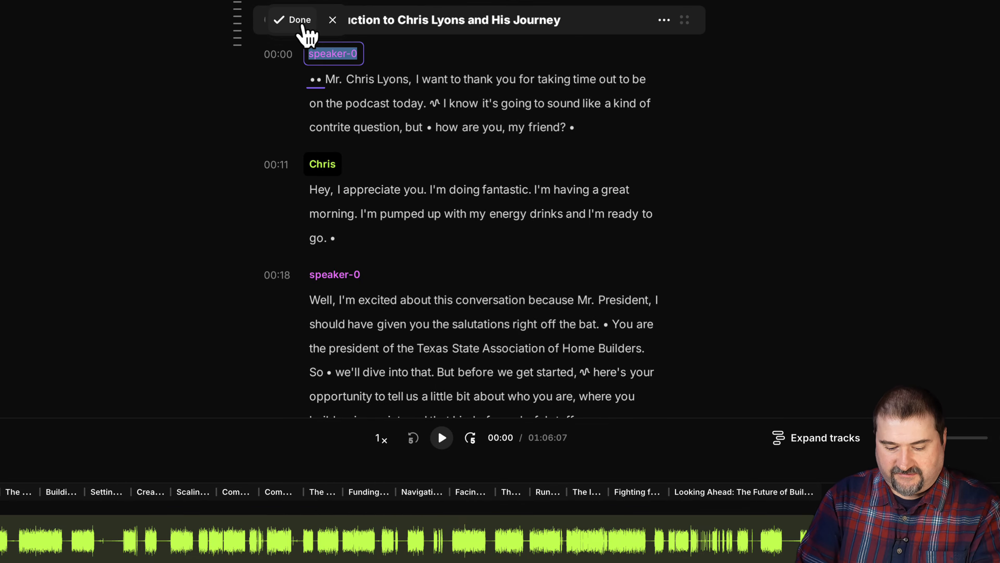
type("Michael")
key("Return")
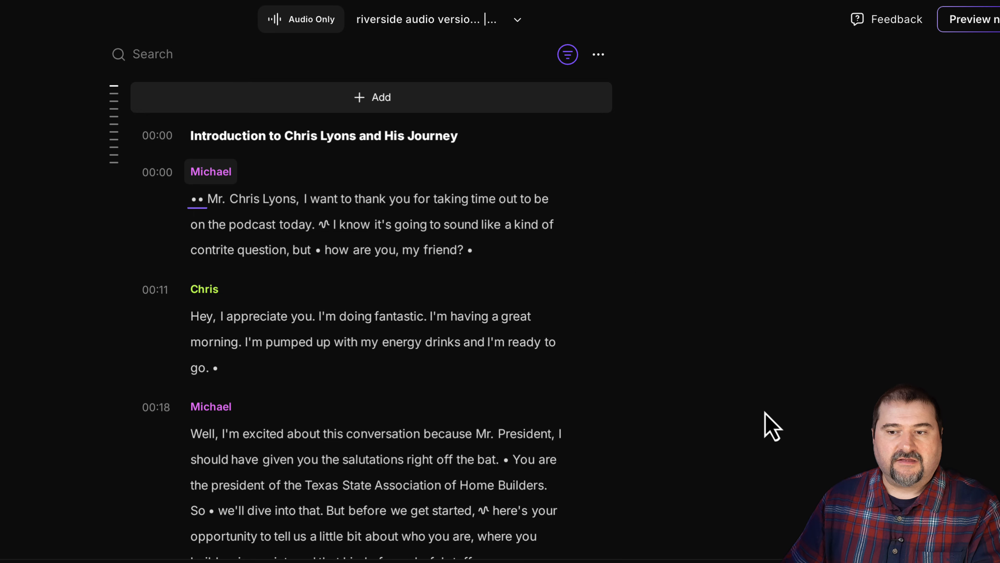
Switch the project format to 16:9 video.
left_click(285, 24)
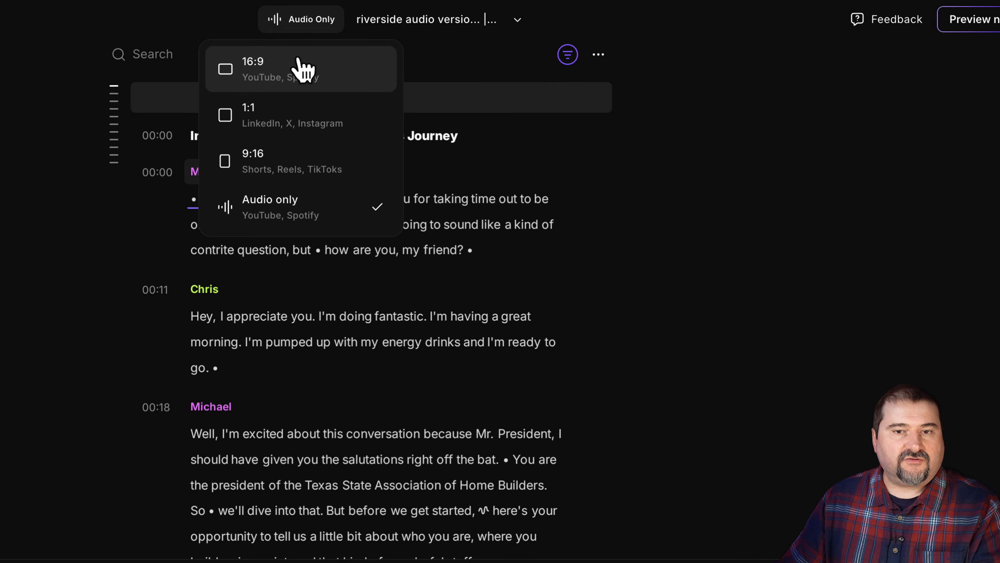
left_click(330, 79)
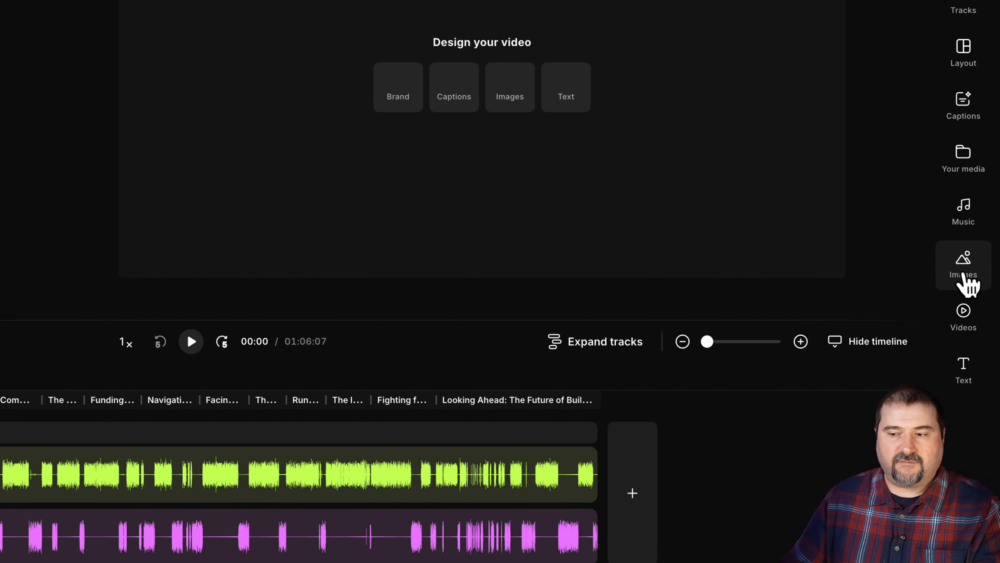
Try out Thumbnail YT.jpg as an uploaded image filling the whole video canvas, and delete it from the canvas again.
left_click(966, 282)
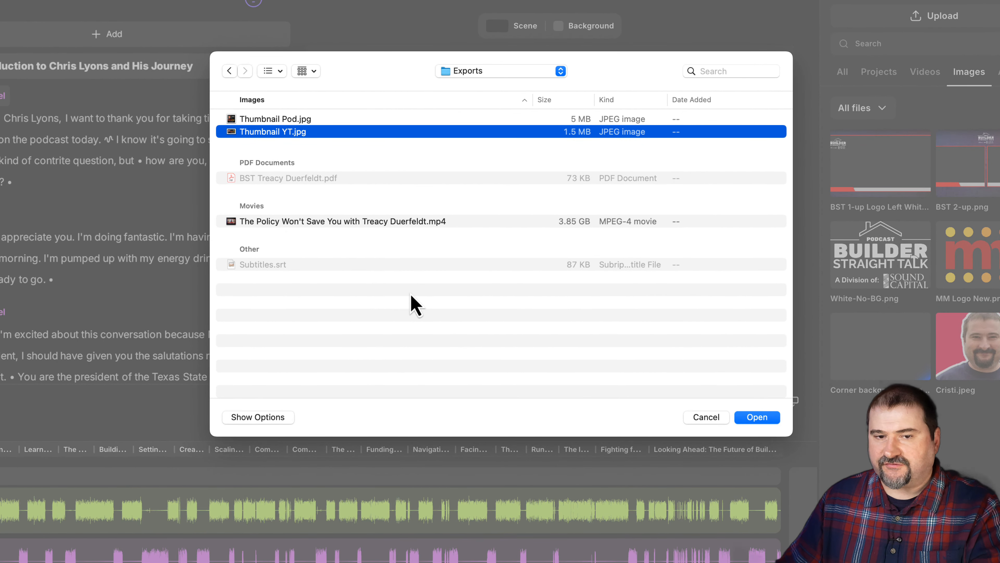
double_click(276, 134)
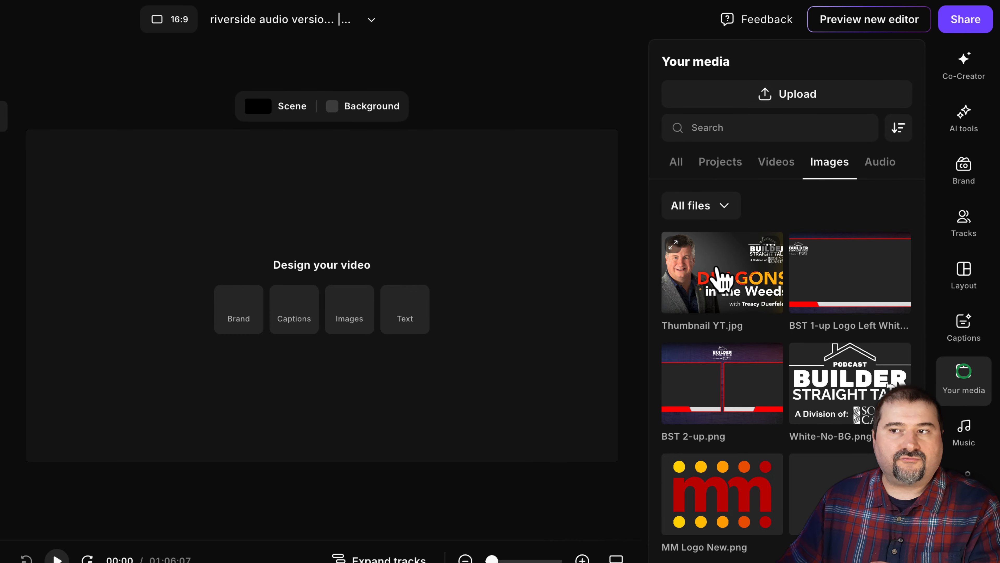
left_click(726, 279)
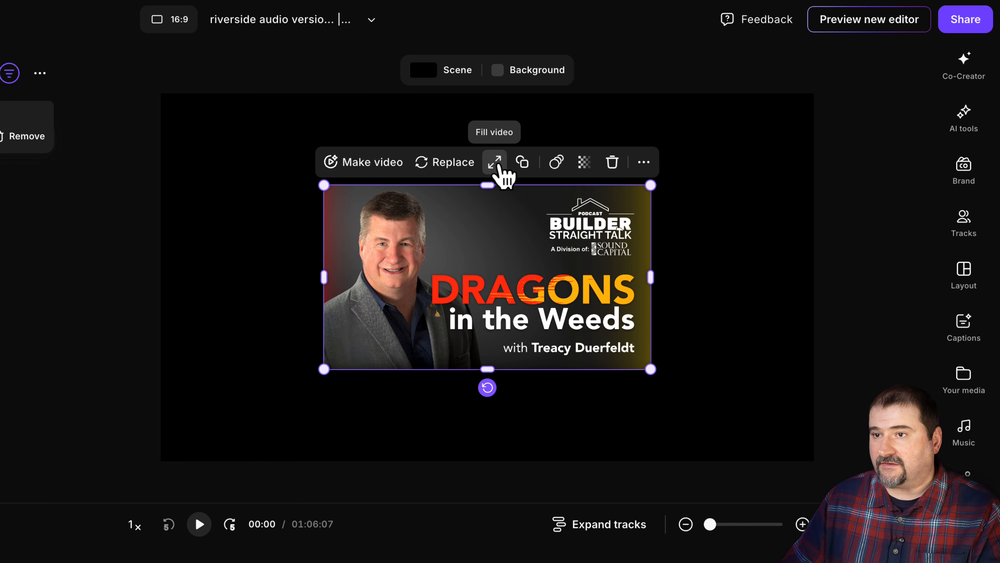
left_click(496, 165)
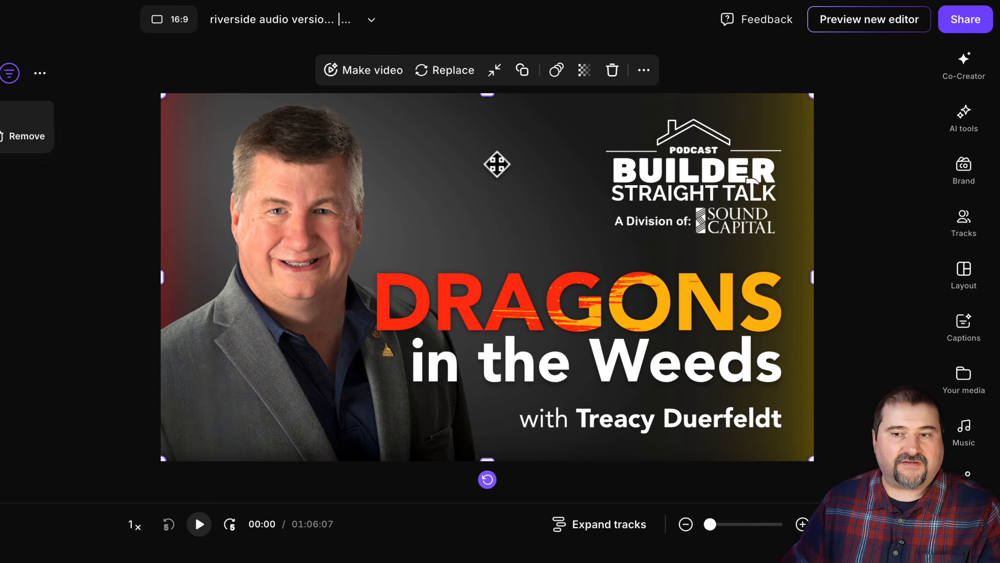
left_click(612, 70)
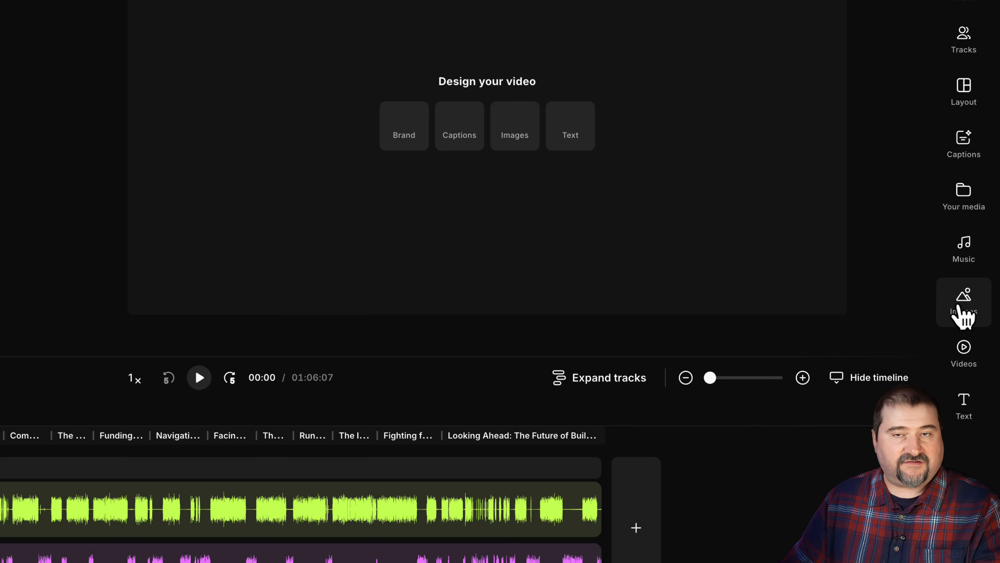
Upload Thumbnail Pod.jpg from the Exports folder and place it on the video canvas.
left_click(963, 319)
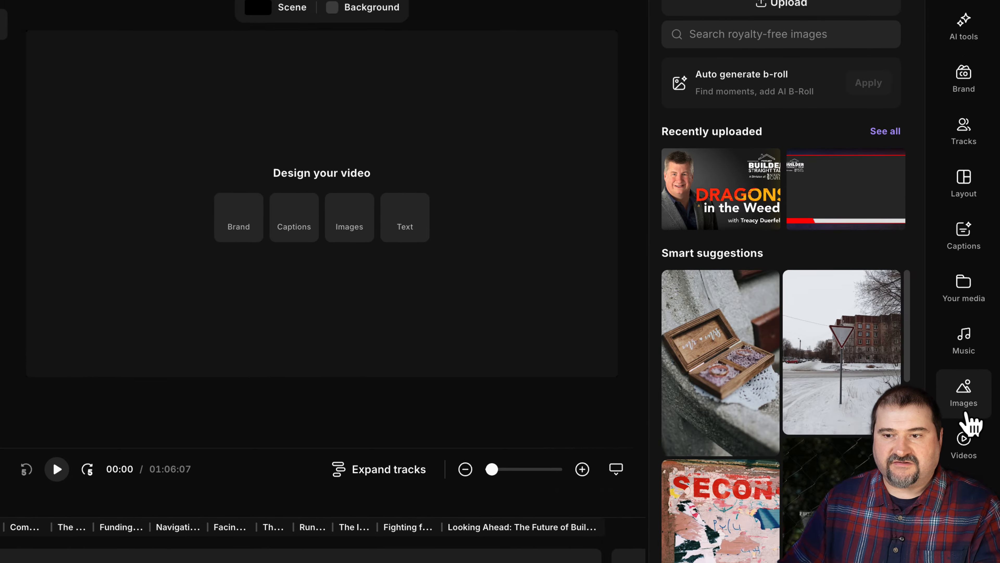
left_click(771, 11)
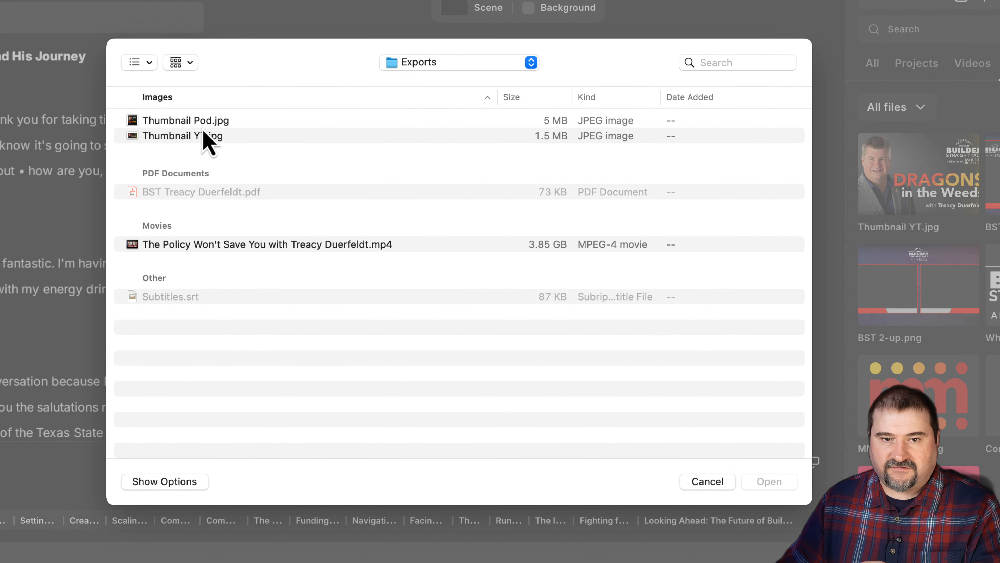
left_click(23, 174)
left_click(580, 534)
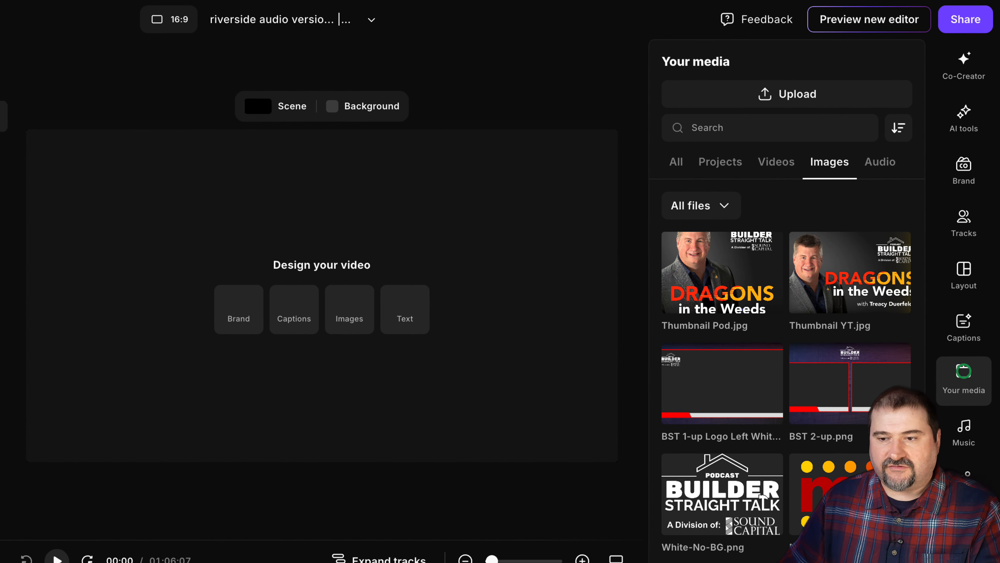
left_click(723, 280)
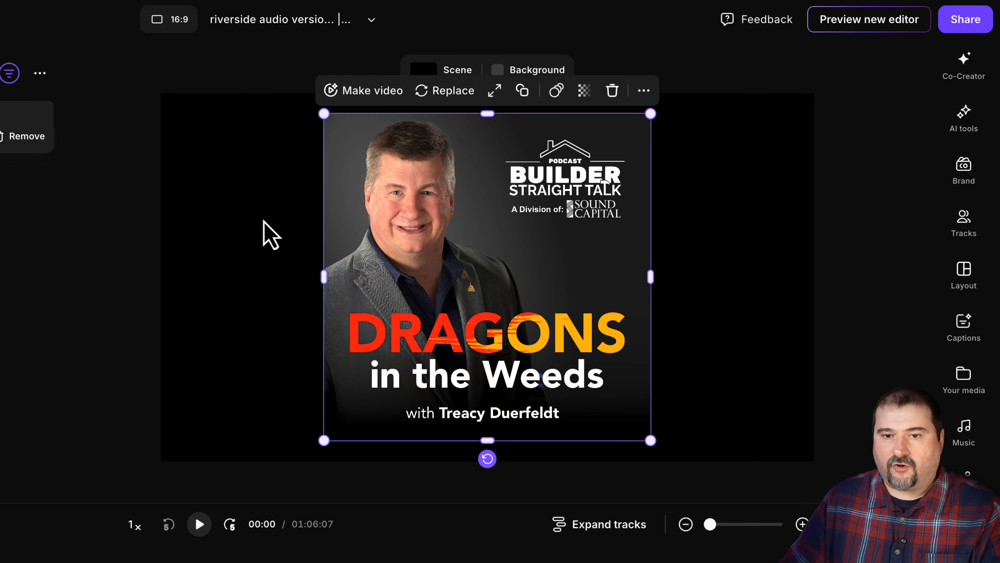
left_click(228, 224)
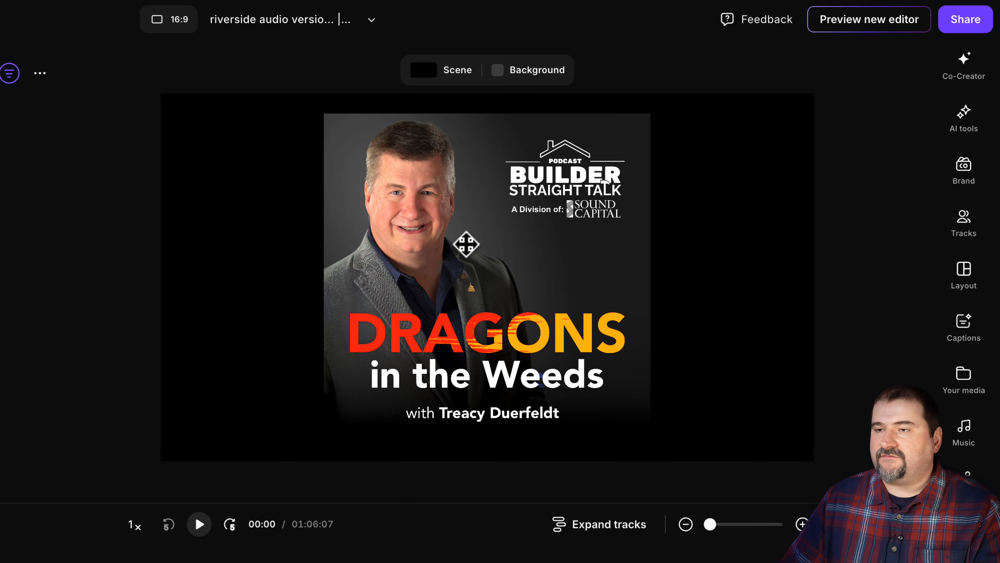
left_click(417, 262)
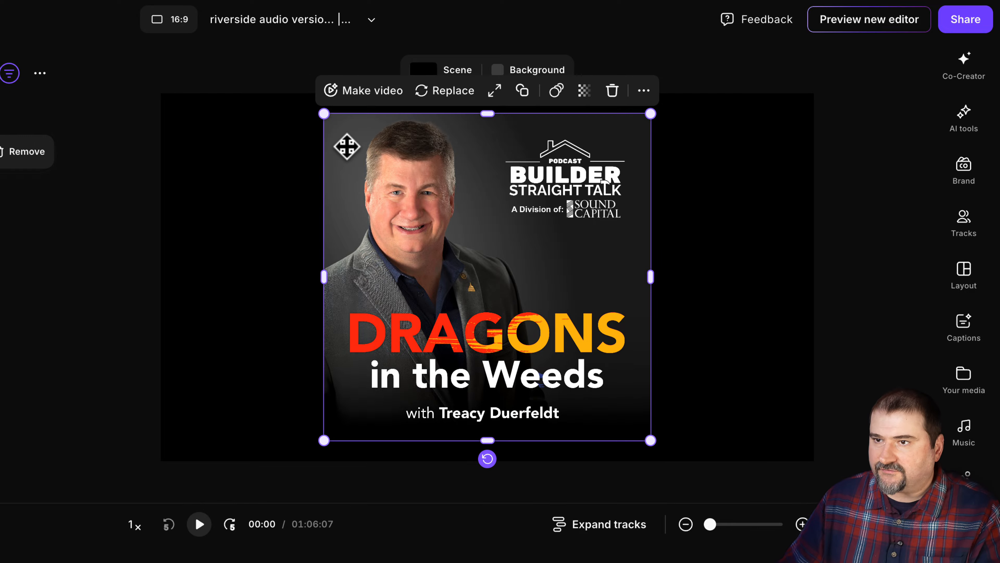
Set the canvas background to the solid light gray #9C9C9C.
left_click(150, 114)
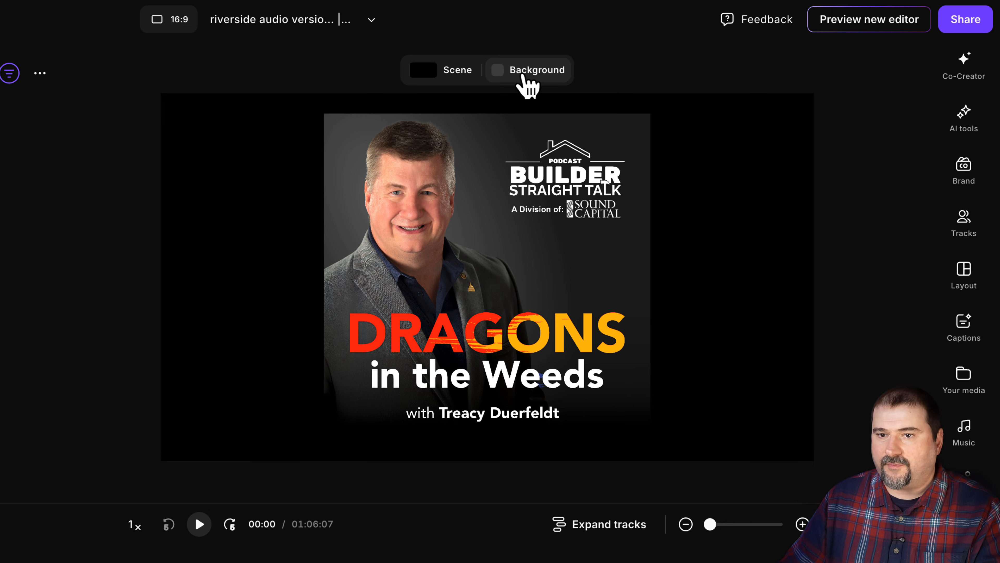
left_click(525, 75)
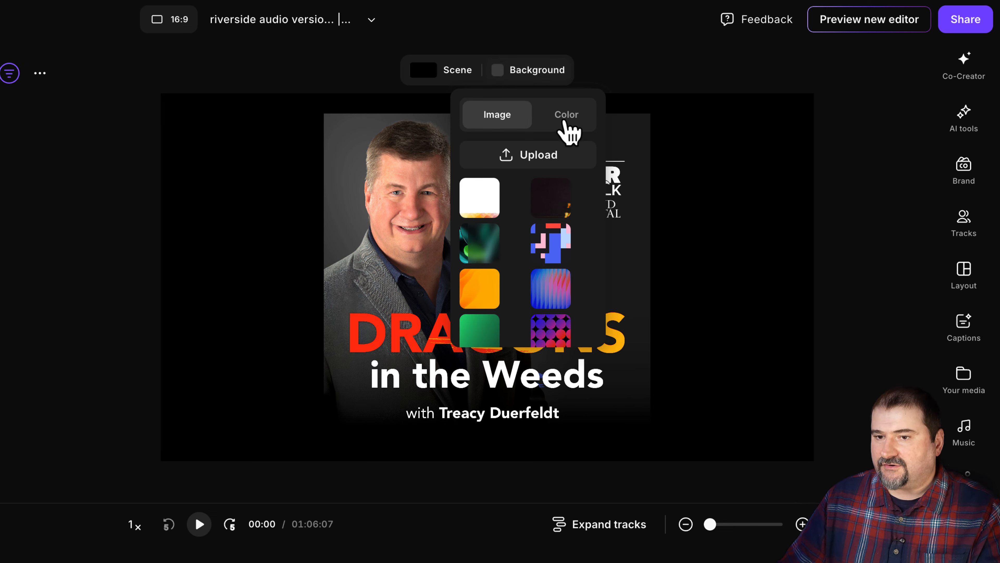
left_click(569, 117)
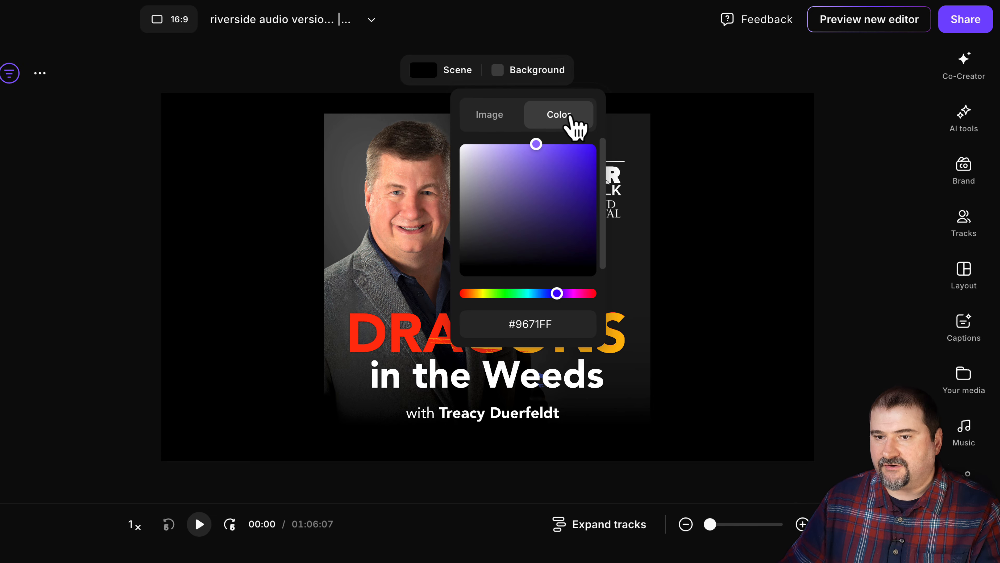
left_click_drag(536, 148, 491, 175)
left_click_drag(468, 173, 459, 192)
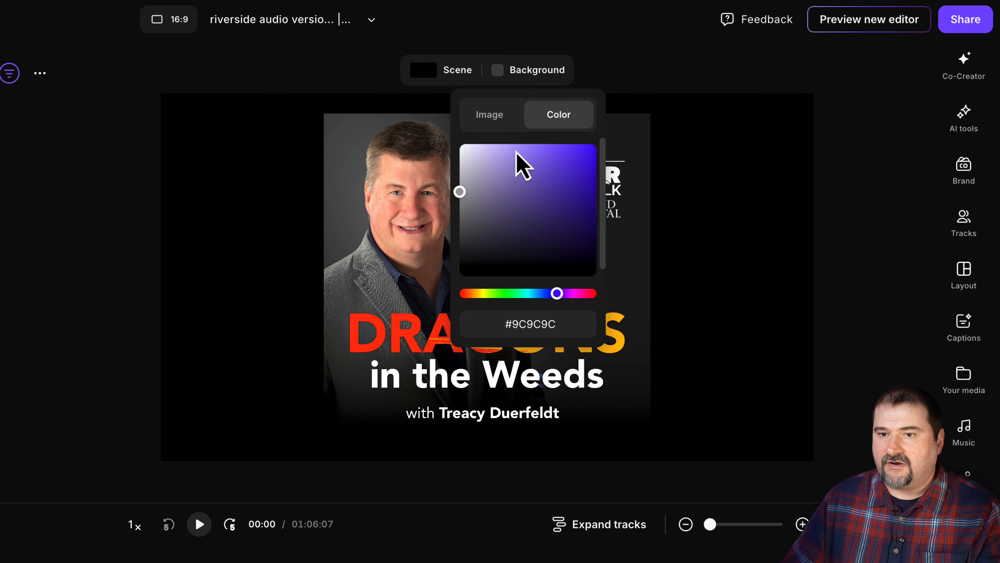
left_click(572, 70)
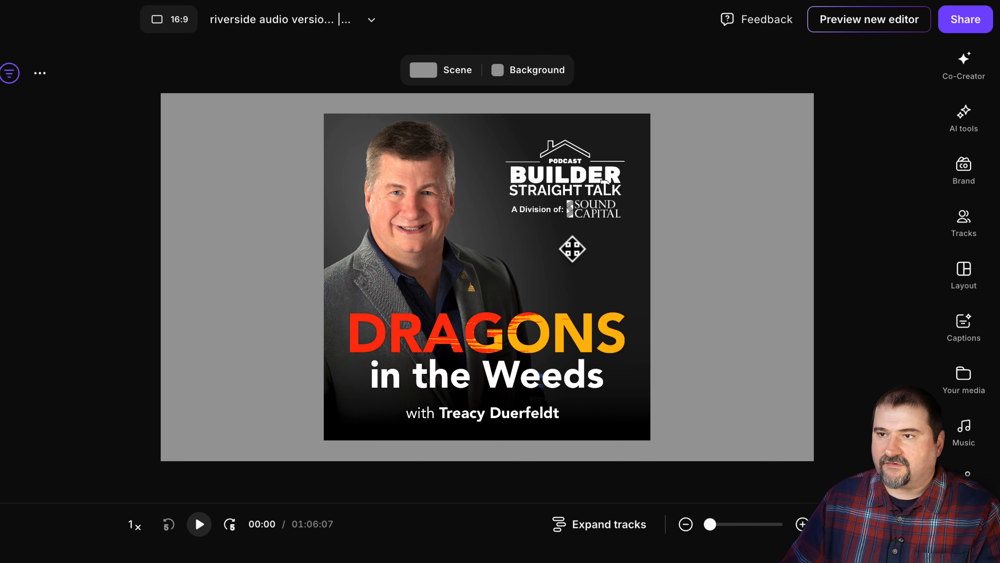
Edit the canvas background color to dark gray #393939.
left_click(535, 81)
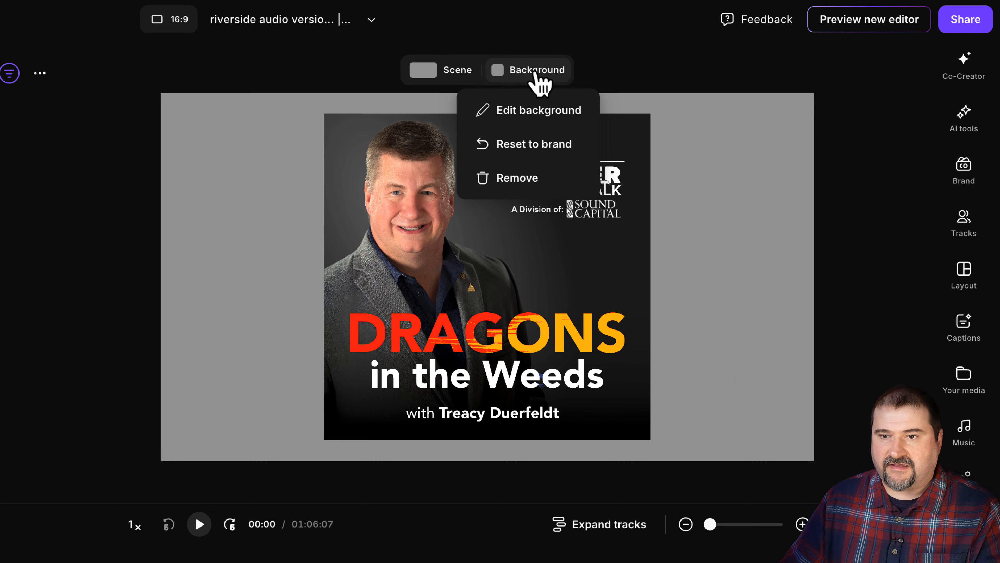
left_click(529, 114)
left_click_drag(460, 236, 460, 246)
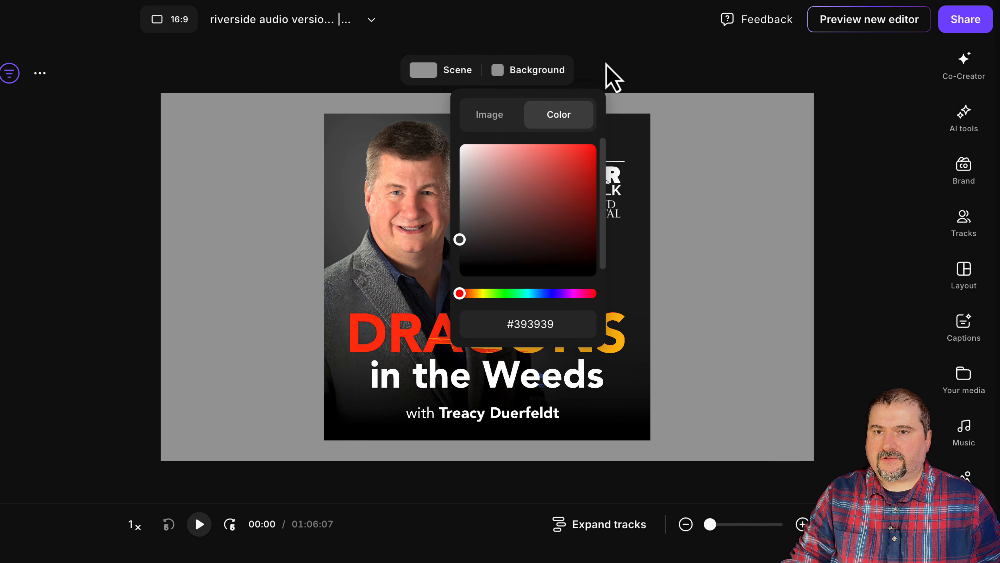
left_click(784, 245)
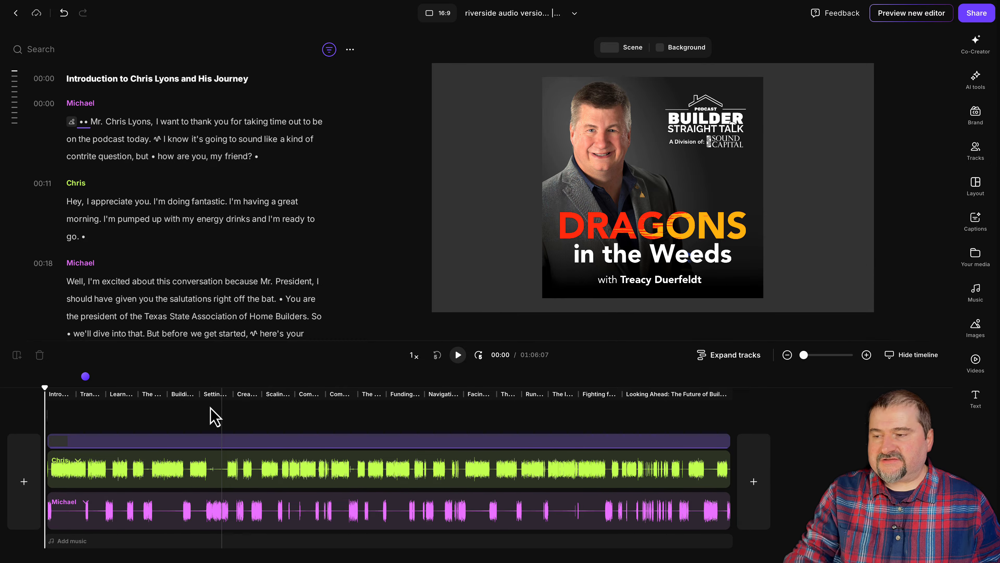
Scrub the playhead to the fourth chapter and back to the start to check how long the thumbnail image stays on.
left_click_drag(45, 388, 150, 386)
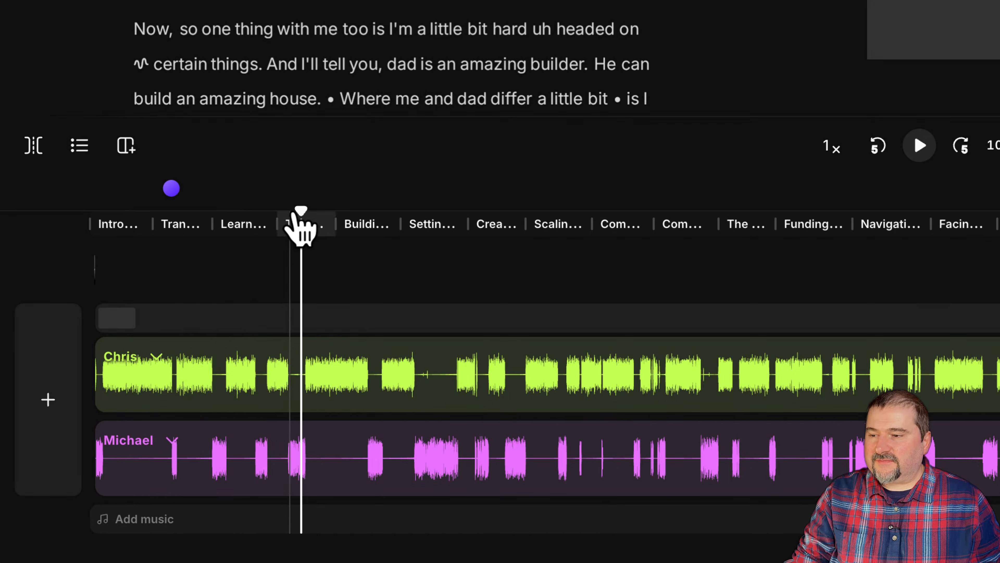
left_click_drag(311, 221, 94, 221)
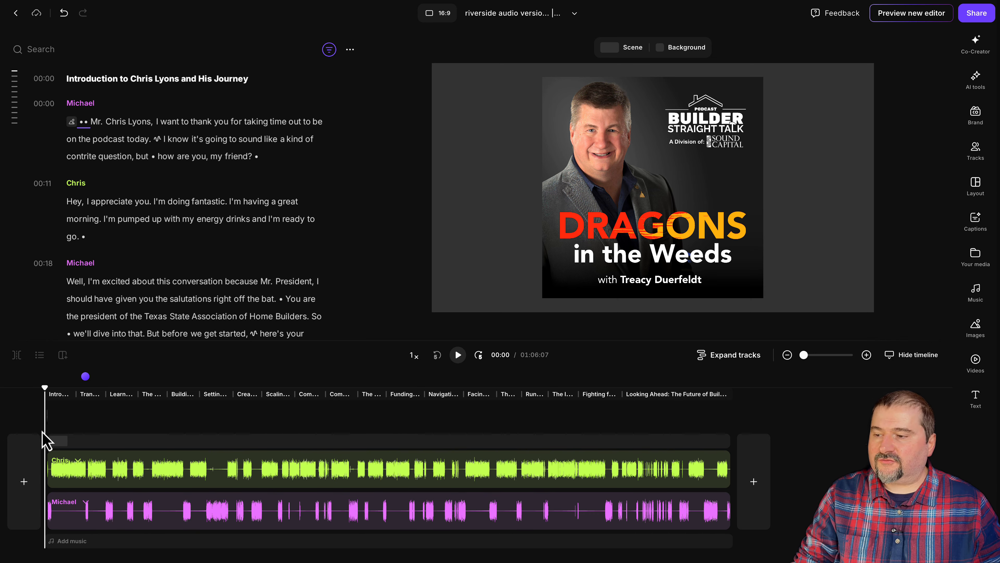
Select the thumbnail image clip at the start of the timeline and stretch its end further along the audio.
scroll(42, 436, "up", 4, "ctrl")
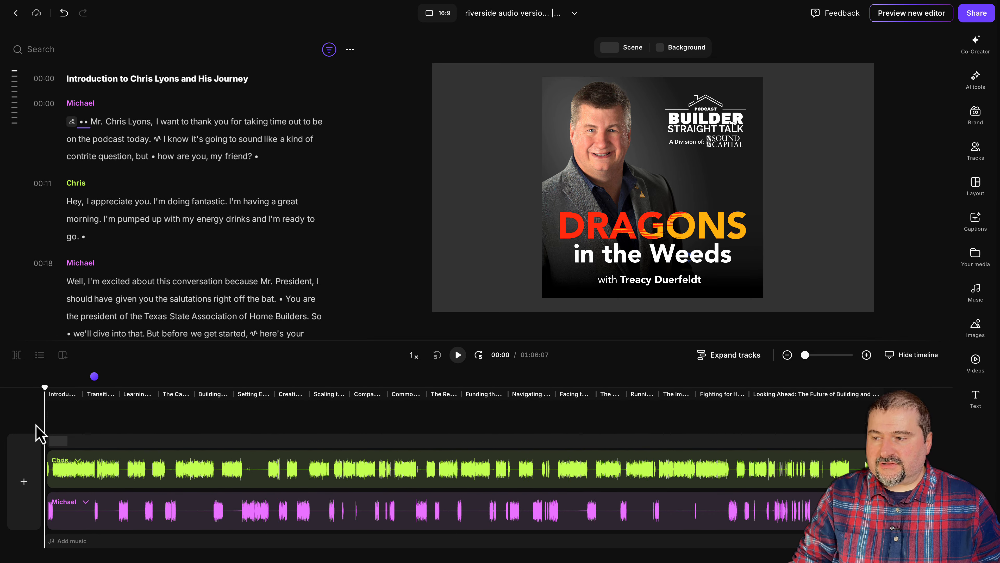
scroll(36, 425, "up", 4, "ctrl")
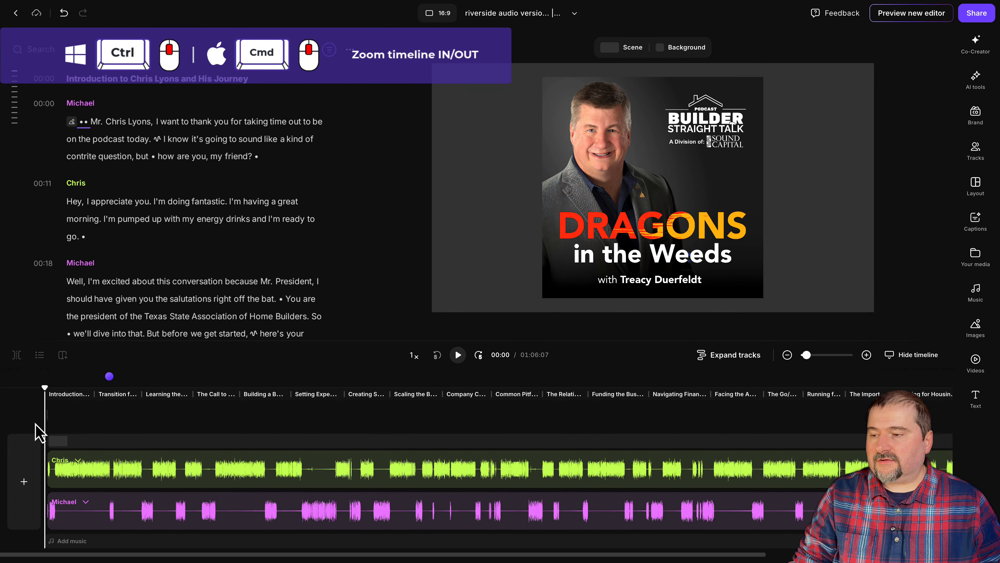
scroll(39, 432, "up", 4, "ctrl")
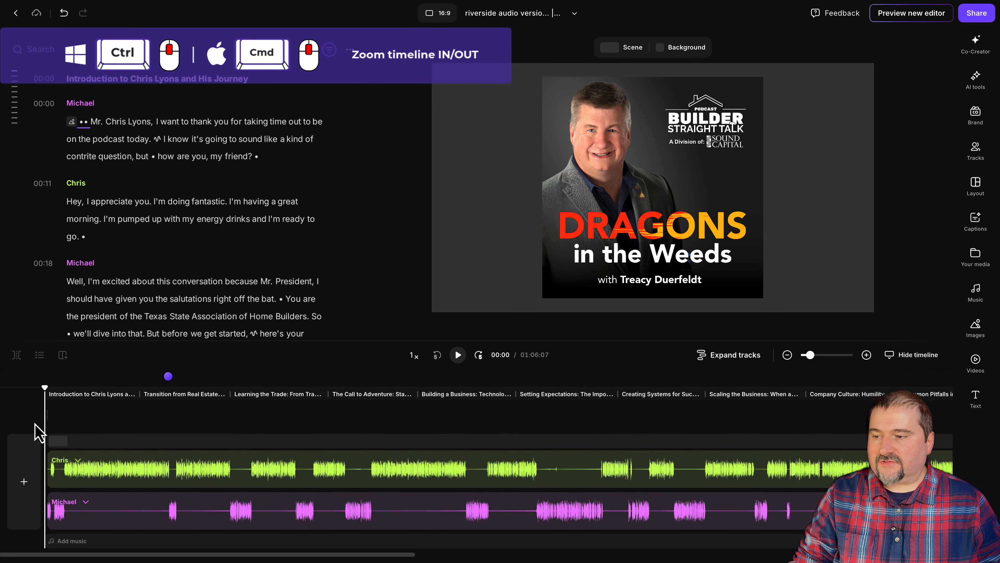
scroll(40, 432, "up", 5, "ctrl")
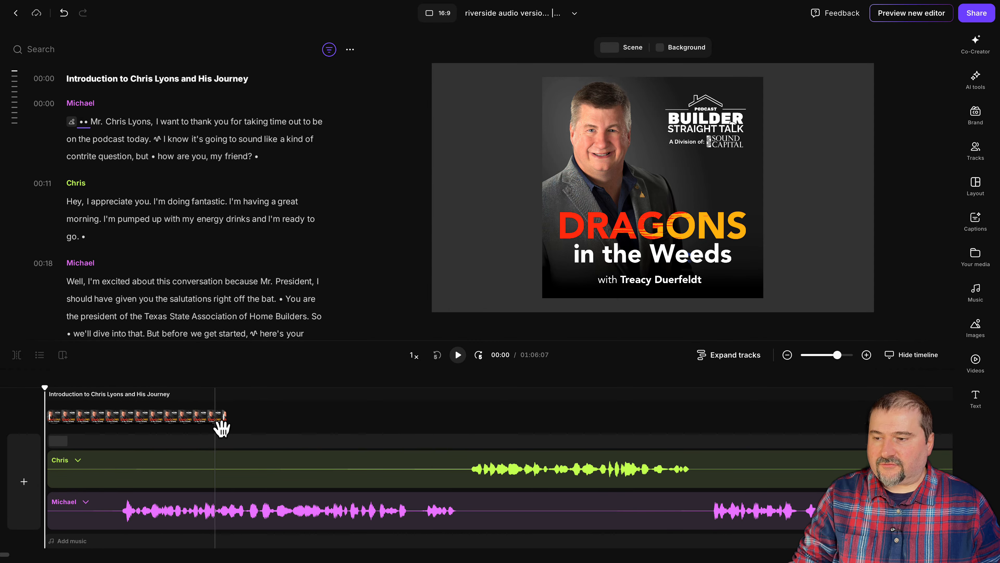
left_click(225, 421)
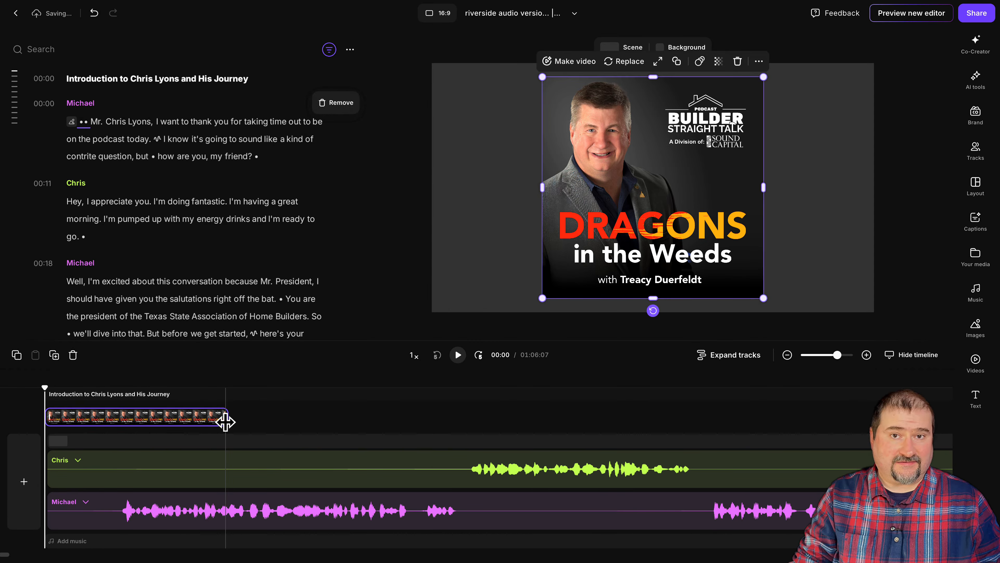
left_click(180, 421)
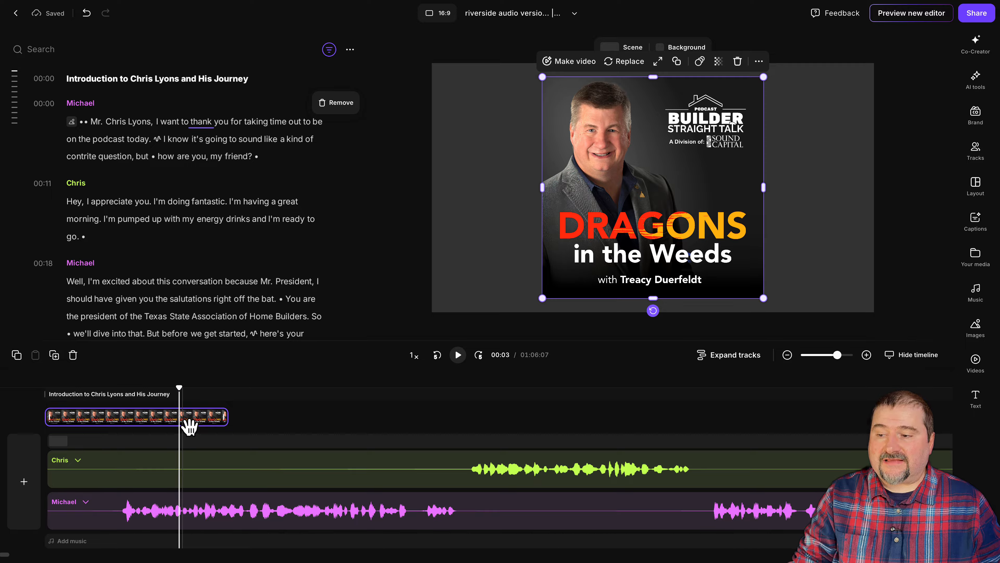
left_click_drag(224, 416, 797, 417)
scroll(715, 438, "down", 5)
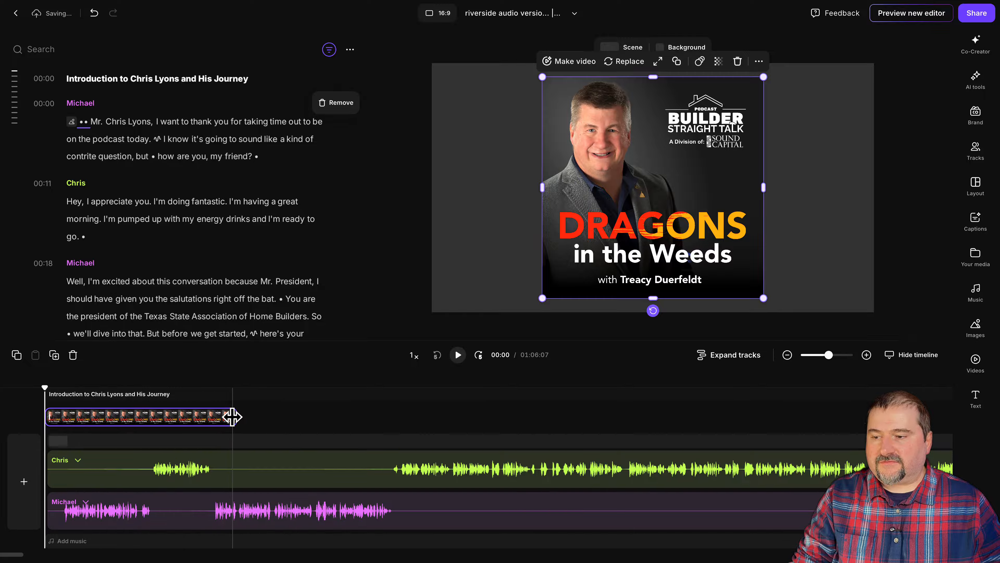
Extend the thumbnail clip to the end of both speakers' audio tracks, and scrub the playhead to 01:03:09 to check the coverage.
left_click_drag(236, 416, 864, 416)
scroll(599, 448, "down", 5)
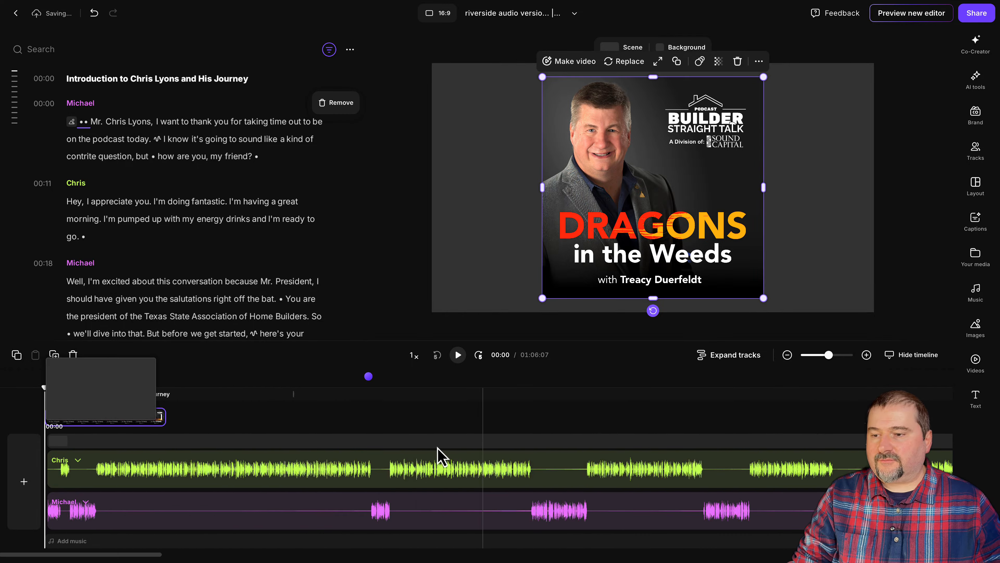
left_click_drag(87, 420, 855, 415)
scroll(551, 432, "down", 5)
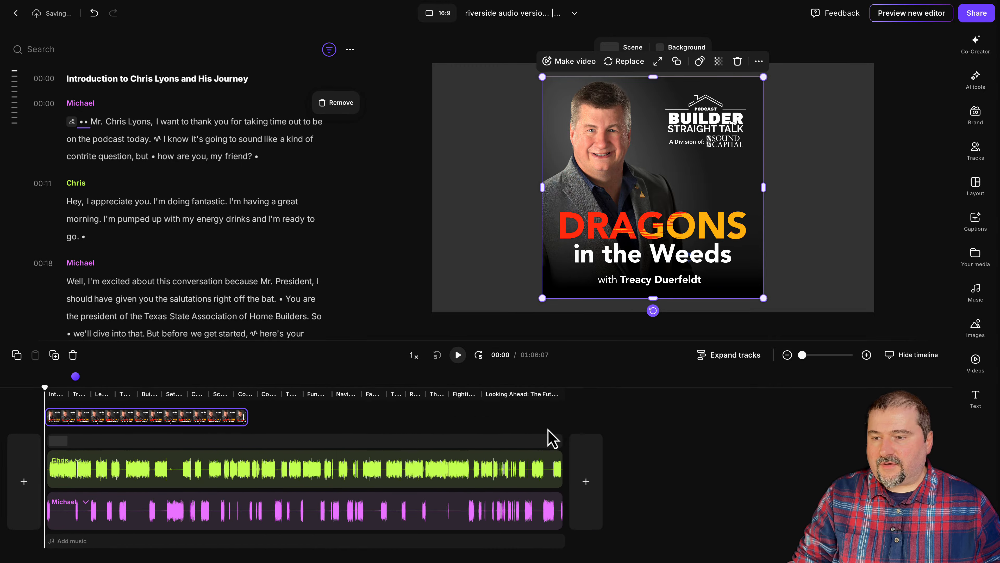
left_click_drag(230, 417, 511, 417)
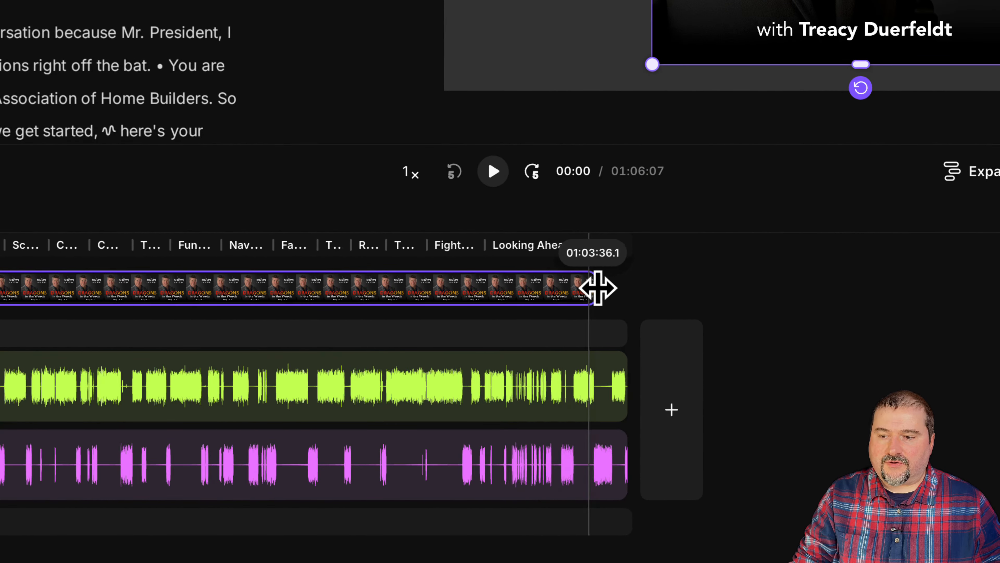
left_click_drag(598, 288, 623, 288)
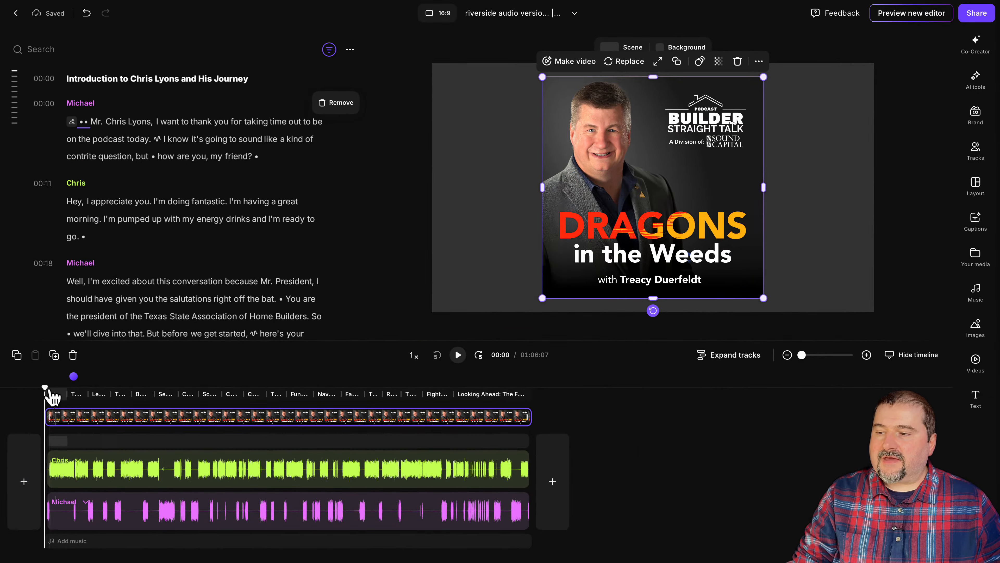
left_click_drag(54, 393, 509, 397)
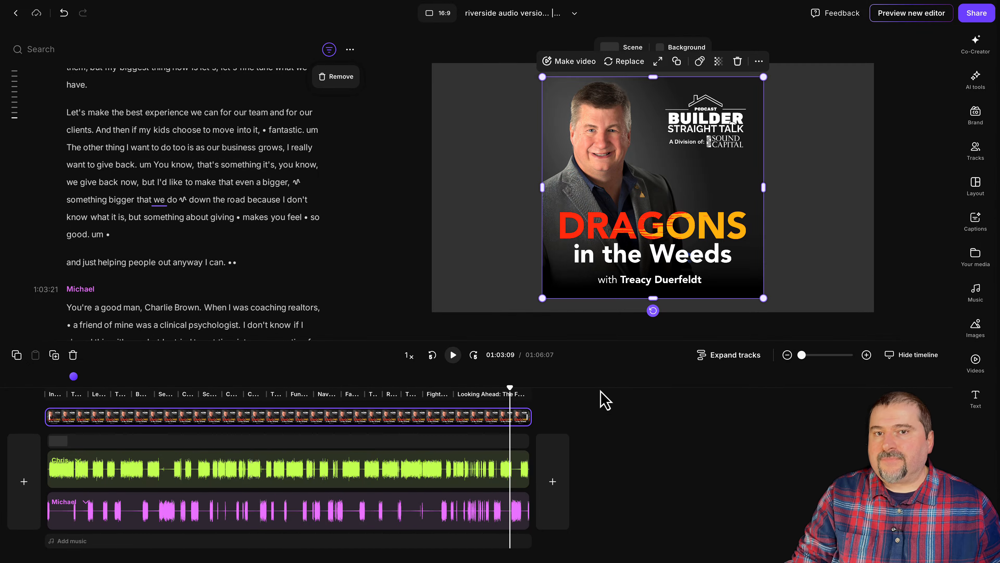
Open the video's export settings and check the guidance on normalizing audio levels.
left_click(976, 13)
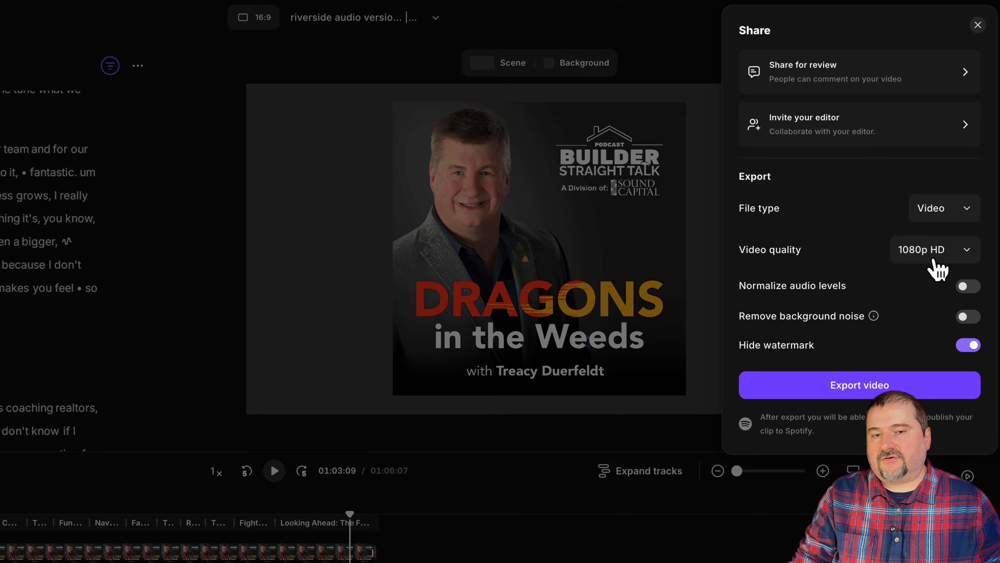
mouse_move(964, 287)
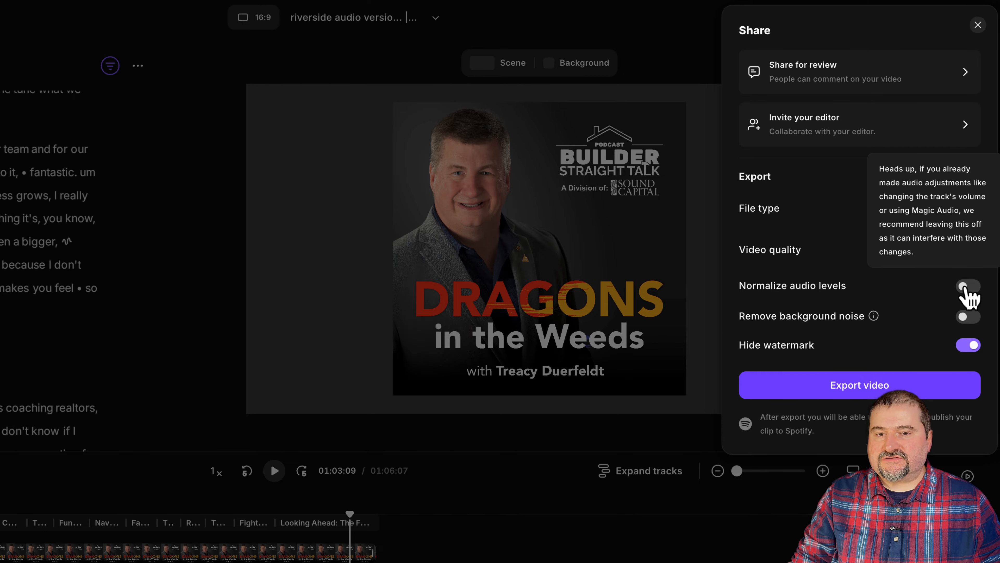